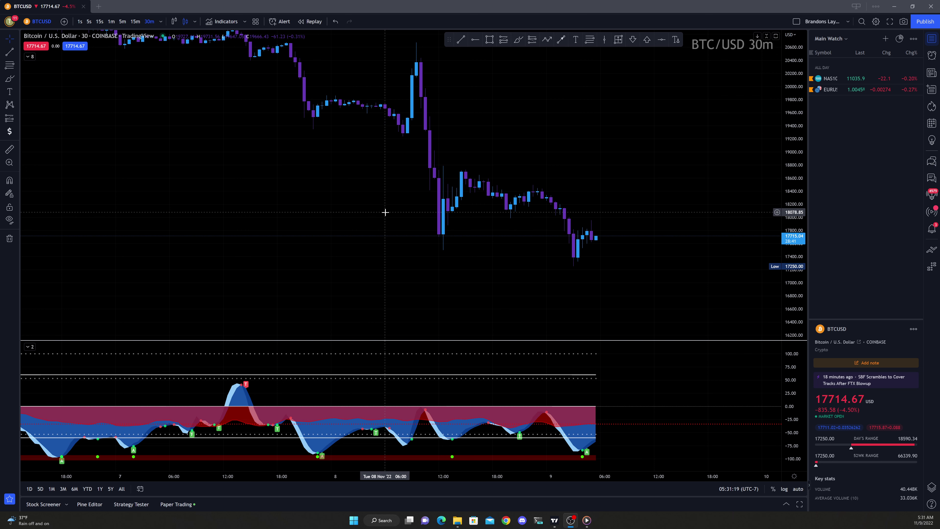
Zoom the BTC/USD 30m chart and compress its price scale to span roughly 15250–21500
scroll(384, 212, "up", 1)
scroll(384, 214, "up", 1)
scroll(385, 213, "down", 2)
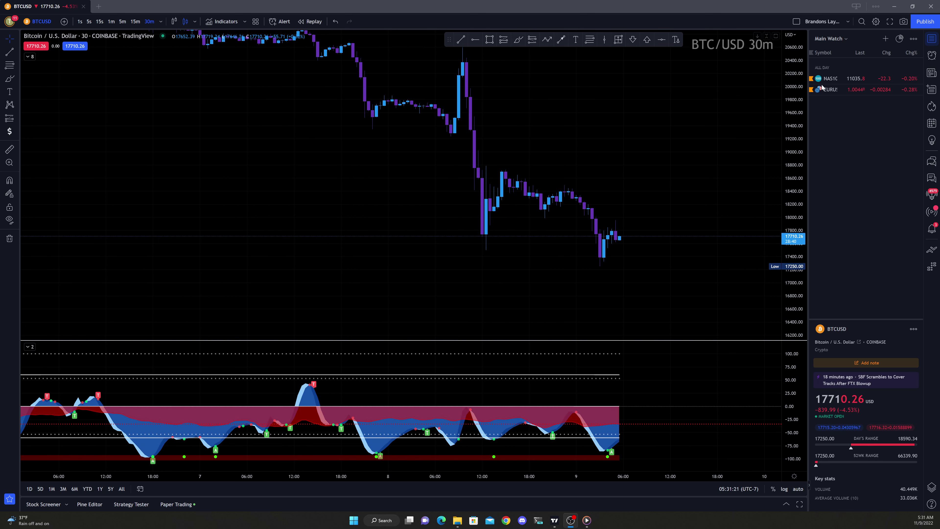
left_click_drag(798, 63, 795, 161)
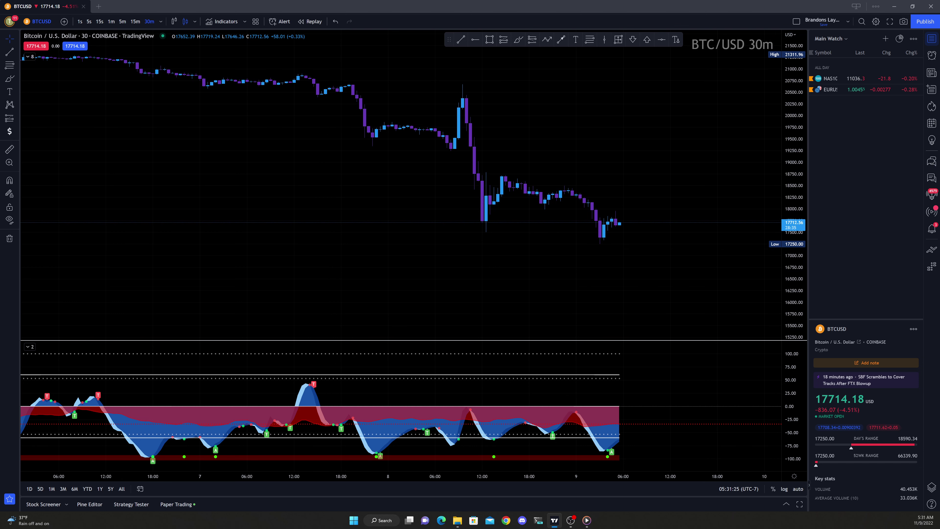
Switch to NAS100USD on the 5-minute timeframe and pan back to earlier price history
left_click(858, 79)
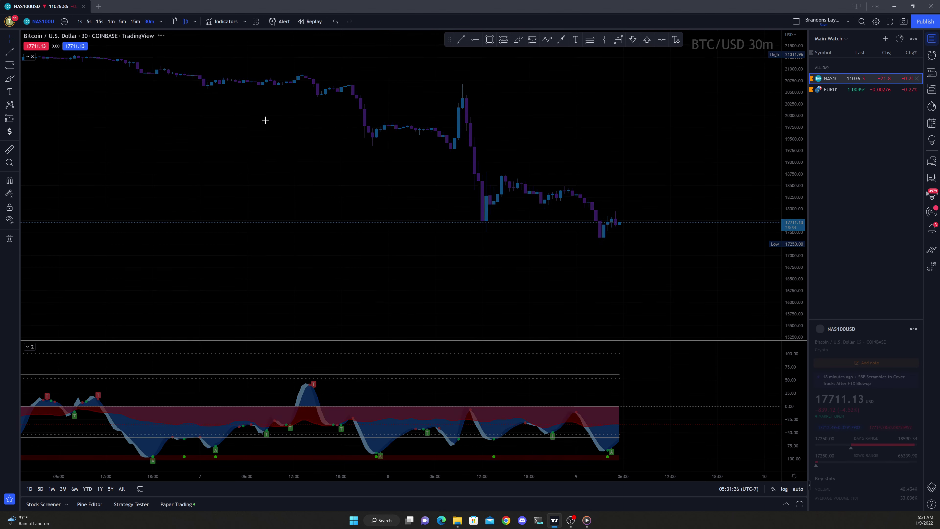
scroll(394, 133, "up", 2)
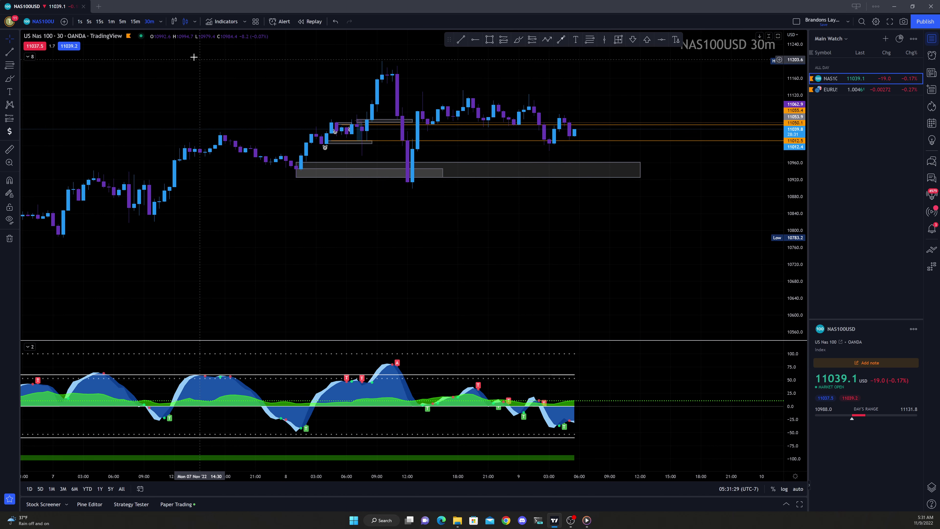
left_click(122, 22)
scroll(365, 171, "down", 5)
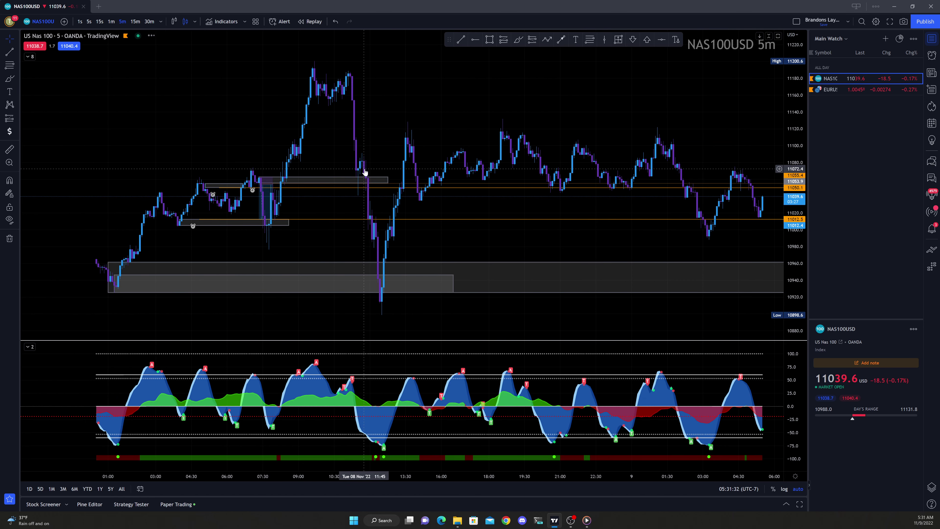
scroll(365, 170, "down", 1)
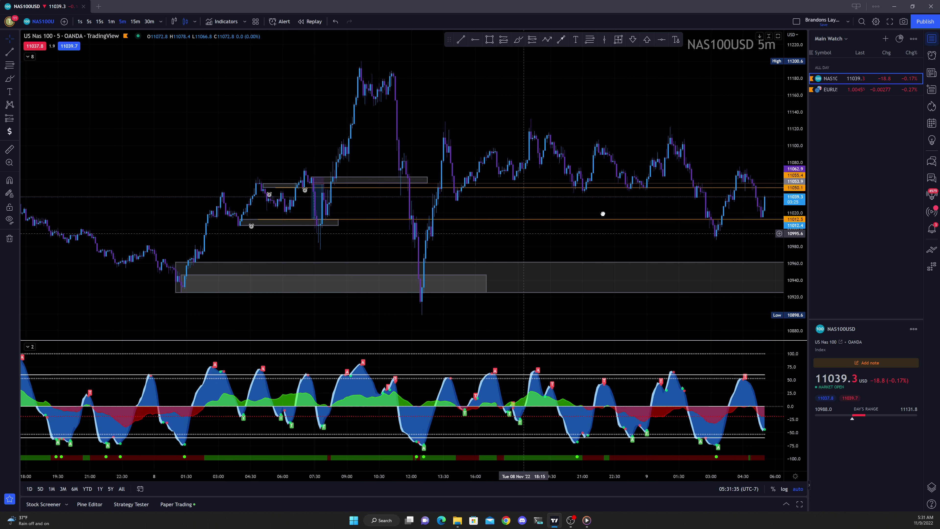
scroll(588, 194, "left", 5)
left_click_drag(587, 193, 547, 208)
scroll(548, 208, "up", 3)
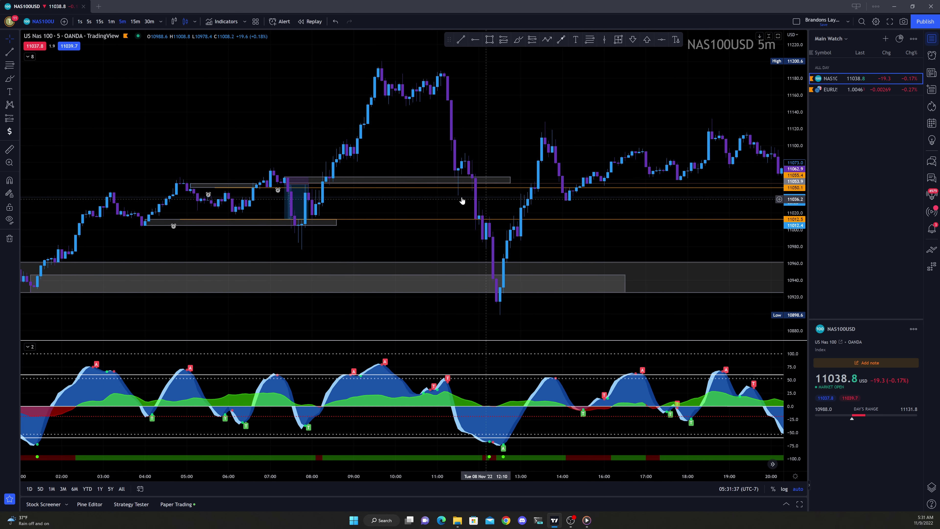
Change NAS100USD to the 1-minute timeframe and bring older bars into view
left_click(111, 21)
scroll(425, 163, "down", 5)
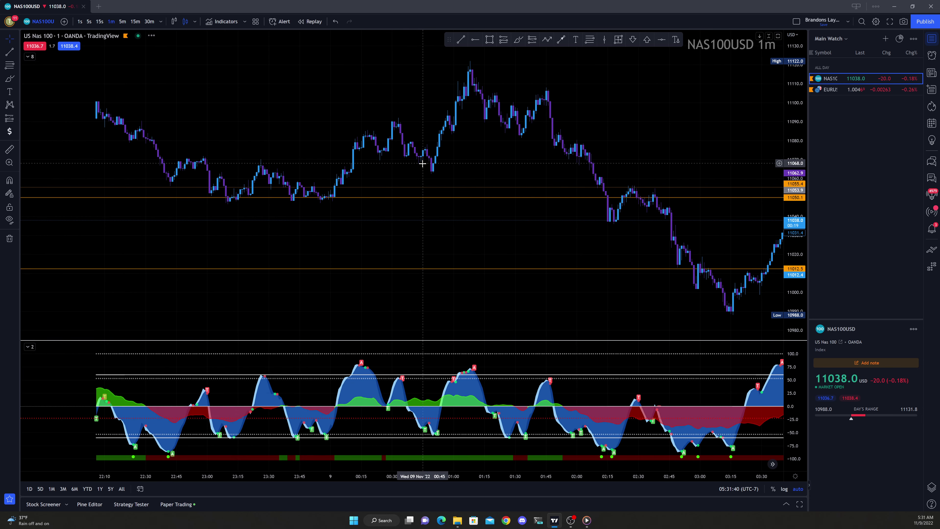
left_click_drag(252, 137, 678, 148)
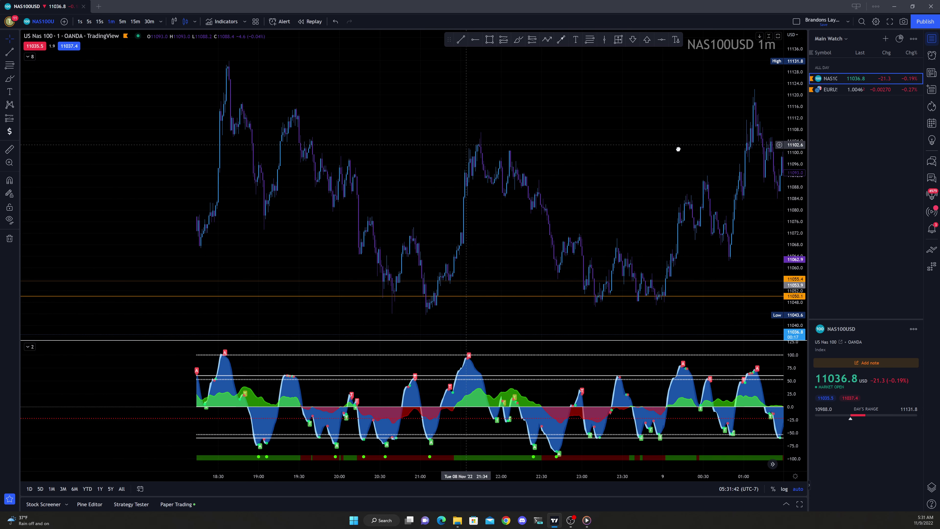
Unhide MarketCipher DBSI and pan to Nov 8 morning's dip near 10,920 and its rebound
left_click(31, 58)
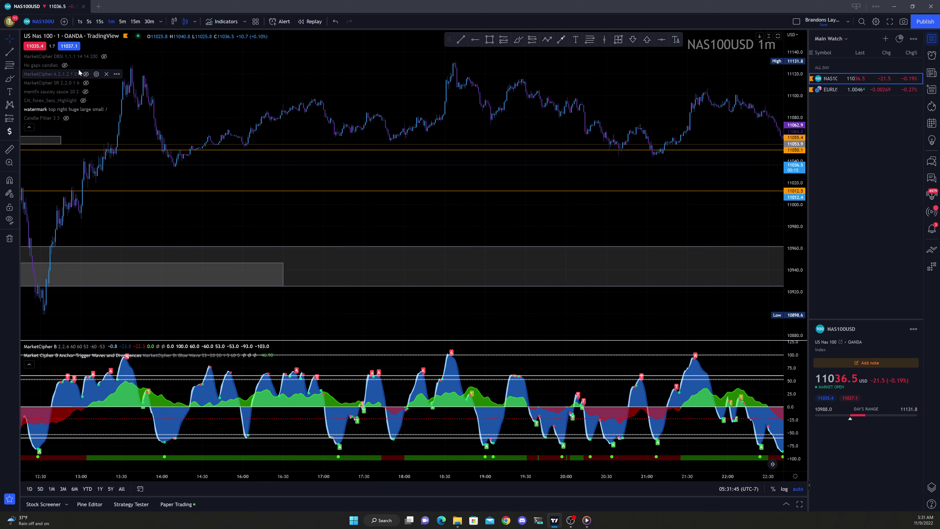
left_click(104, 56)
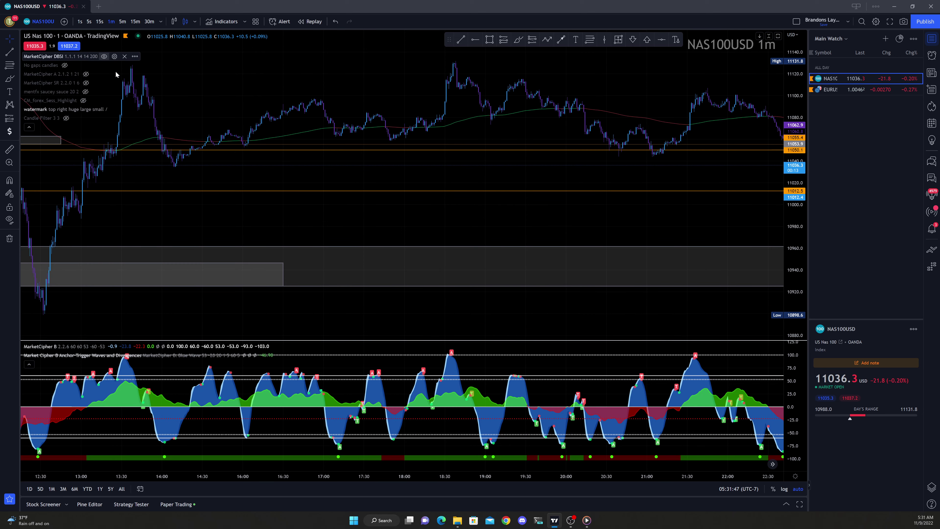
left_click_drag(218, 223, 580, 212)
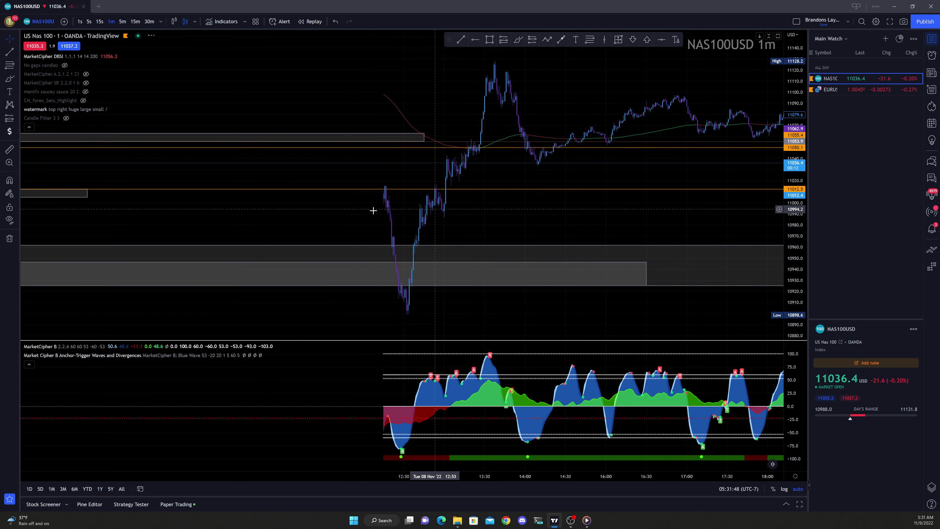
left_click_drag(326, 240, 509, 238)
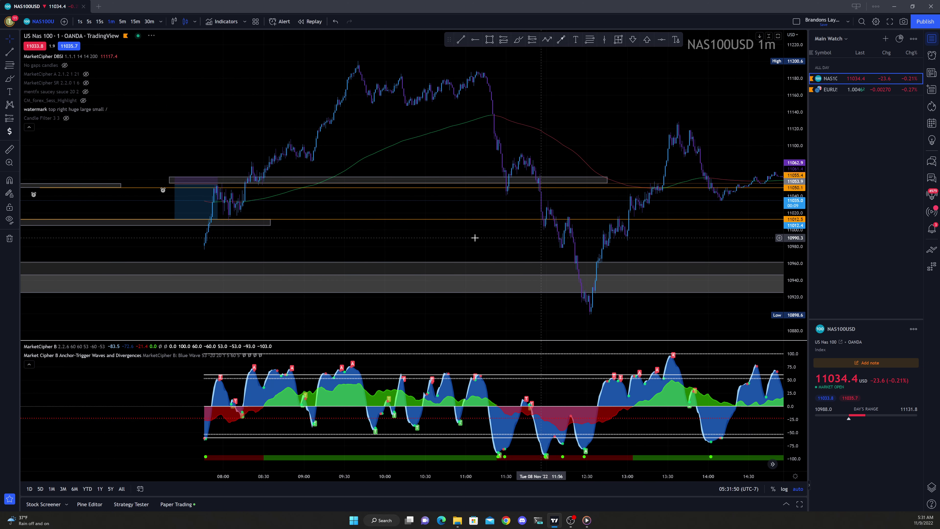
scroll(384, 224, "up", 5)
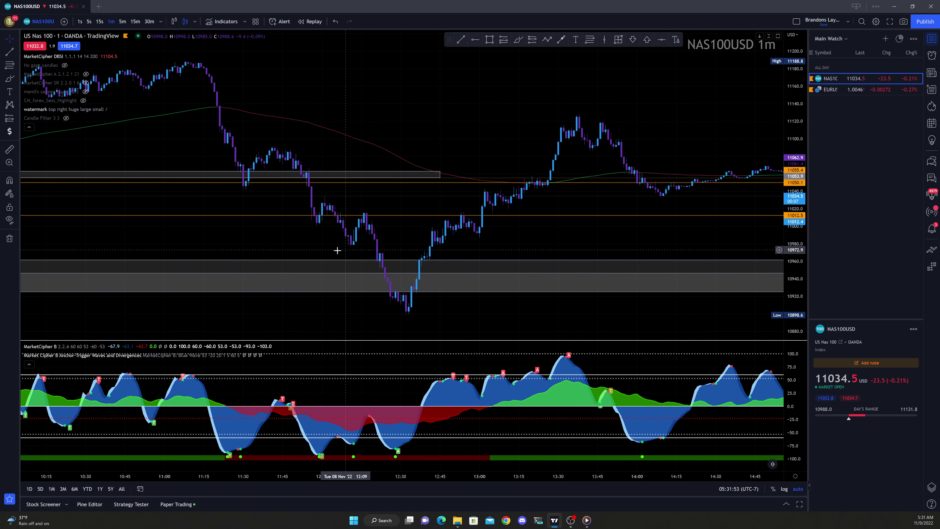
scroll(337, 250, "down", 2)
left_click_drag(337, 250, 763, 244)
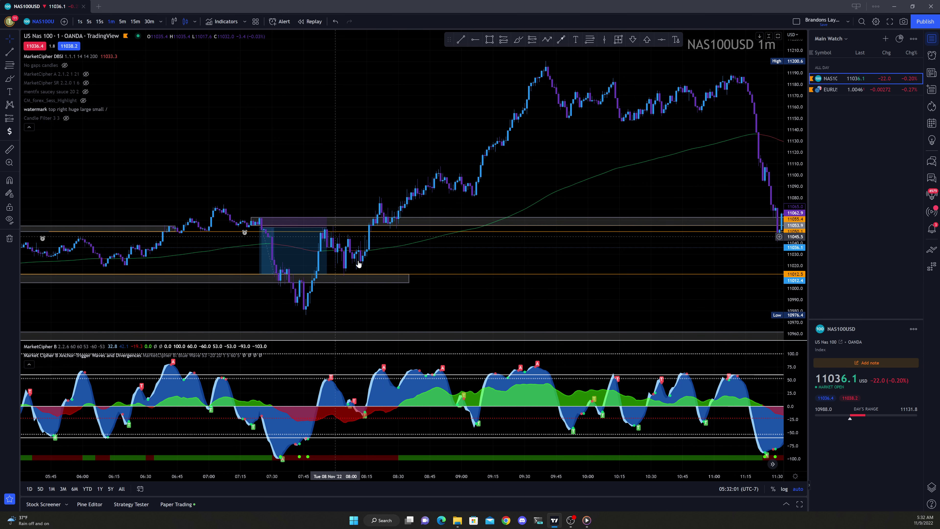
left_click(519, 39)
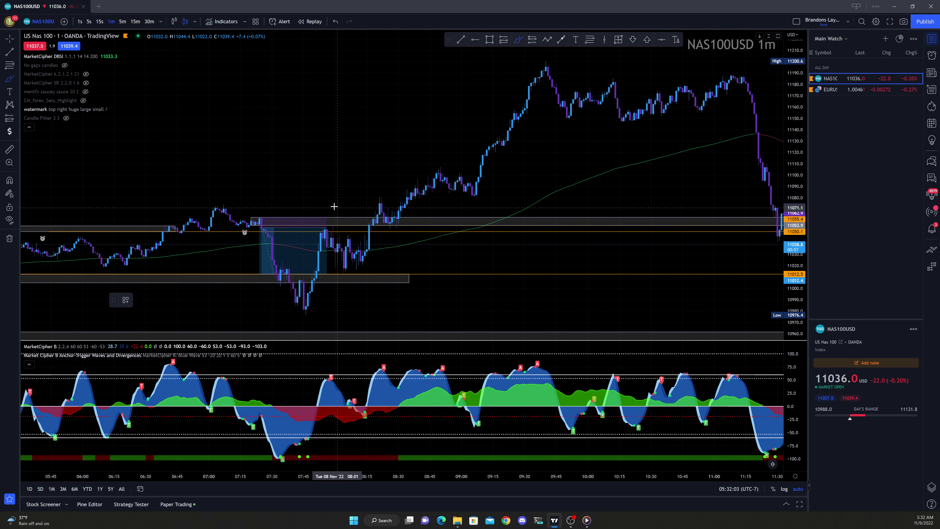
mouse_move(332, 206)
left_mouse_down()
mouse_move(315, 213)
mouse_move(335, 210)
left_mouse_up()
key("ctrl+z")
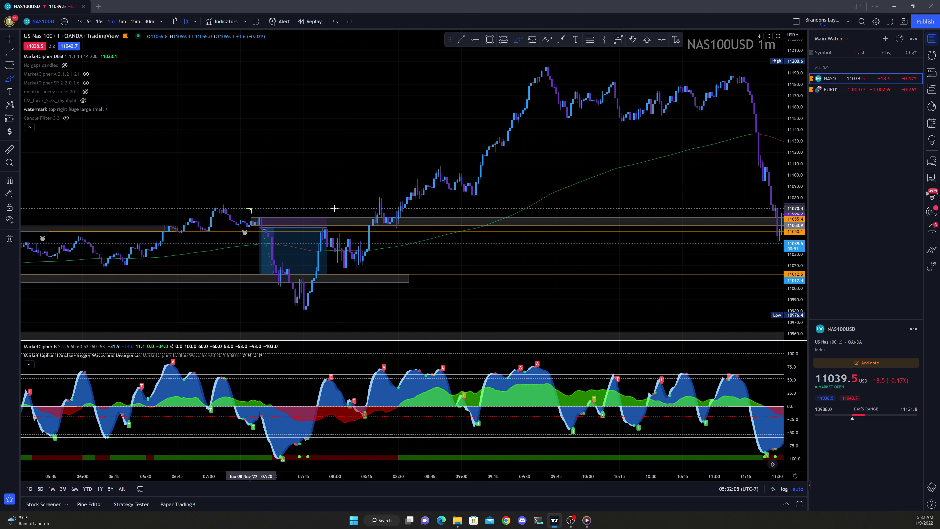
mouse_move(248, 211)
left_mouse_down()
mouse_move(422, 302)
mouse_move(302, 300)
mouse_move(265, 203)
left_mouse_up()
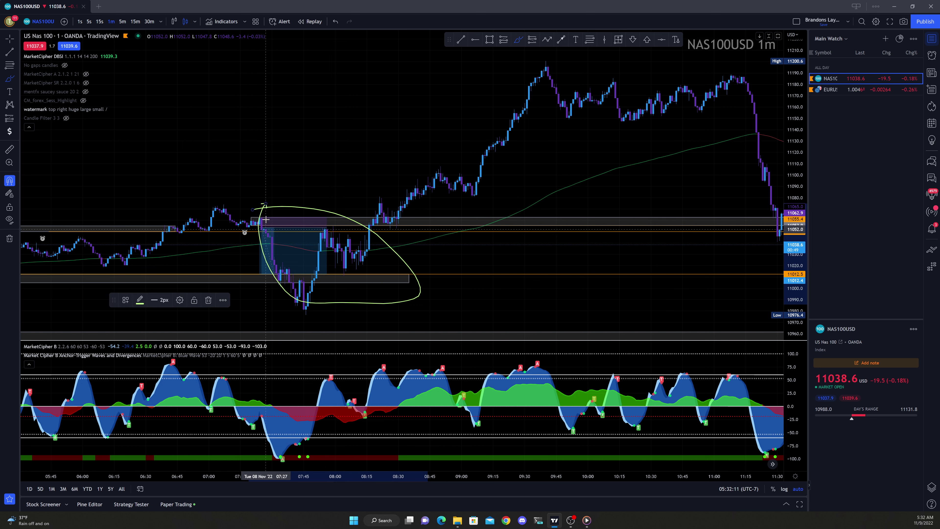
key("Delete")
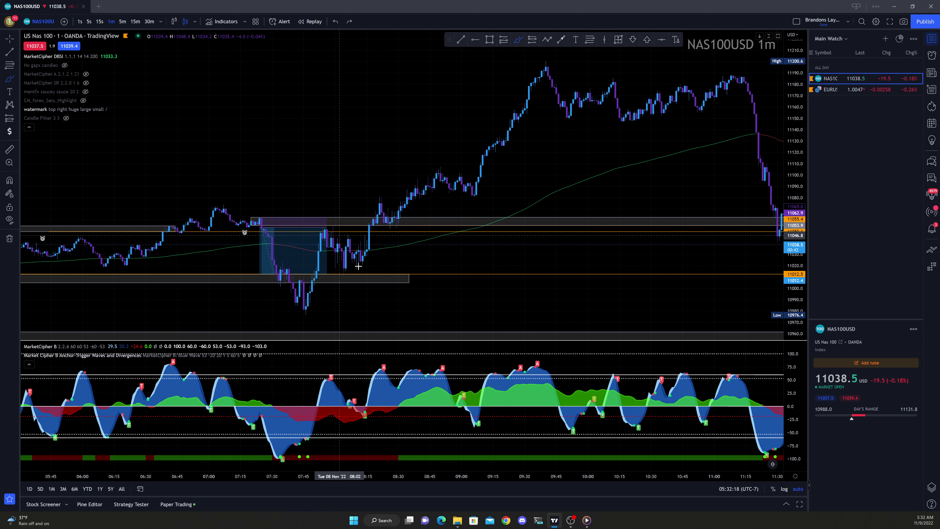
scroll(358, 265, "down", 5)
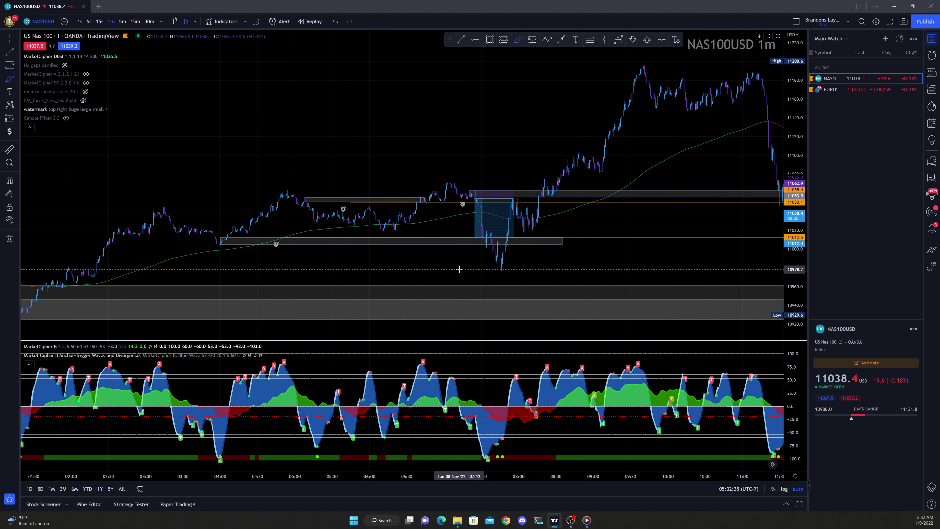
scroll(456, 276, "down", 5)
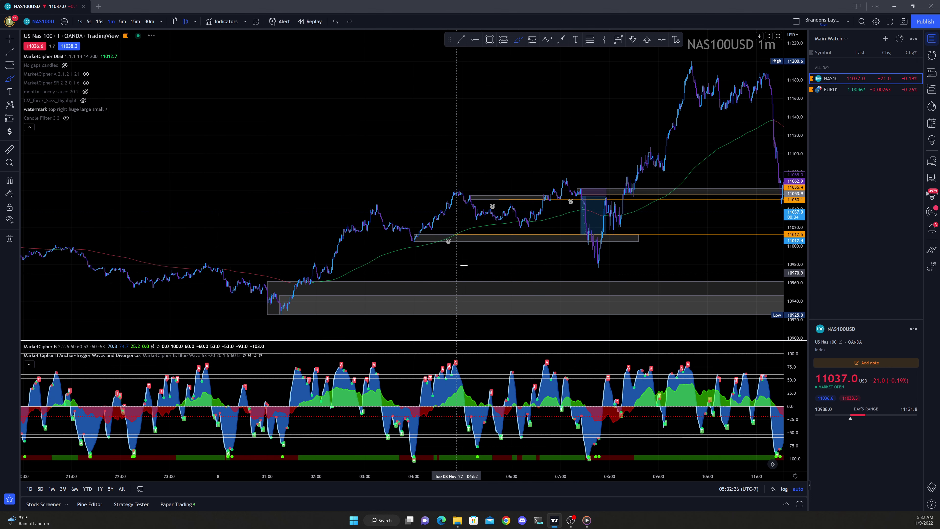
scroll(476, 264, "up", 8)
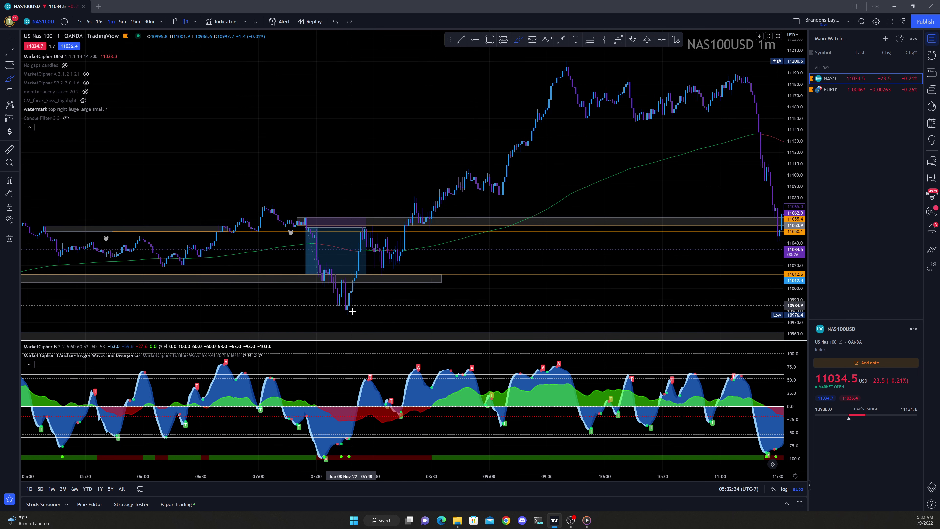
left_click(385, 270)
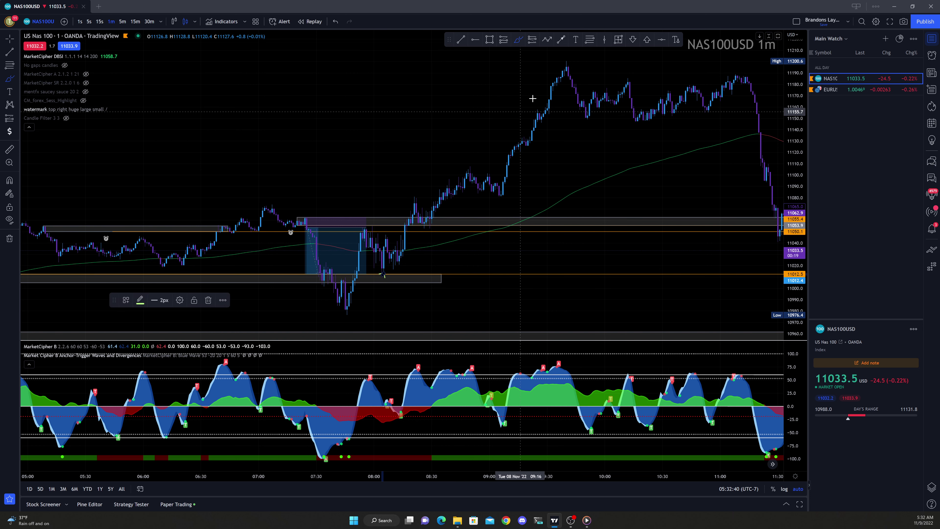
left_click(385, 275)
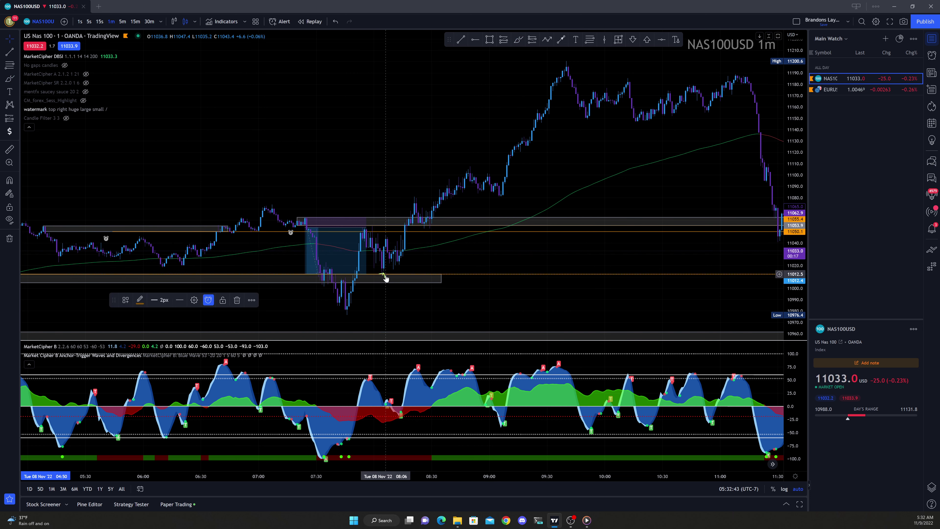
left_click(380, 185)
right_click(381, 274)
left_click(365, 189)
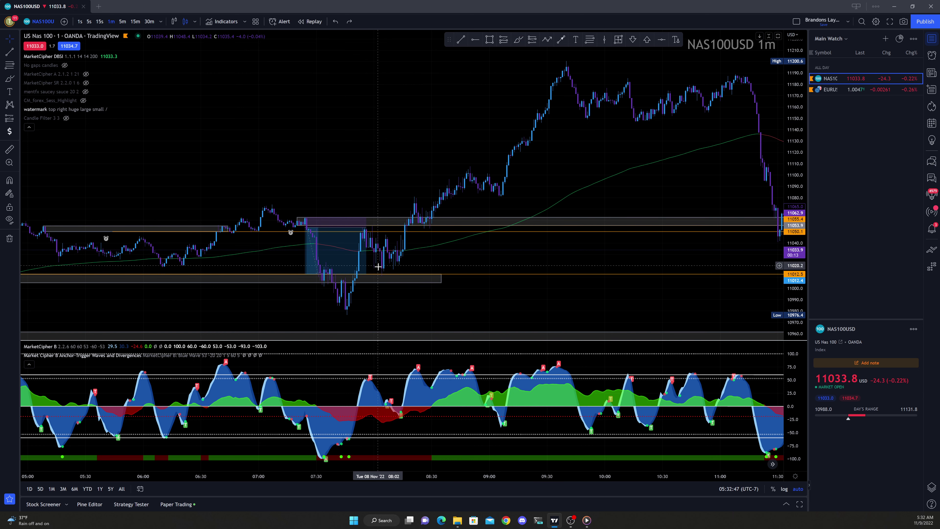
Measure the 08:03–09:40 rally to the 11200.6 high: 189.8 points (1.72%) over 97 bars
left_click(379, 275, "shift")
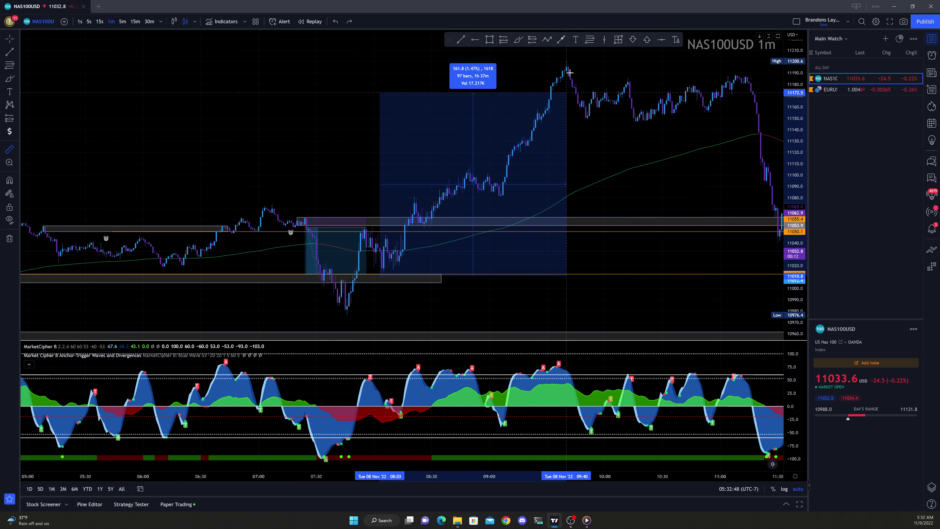
key("ctrl")
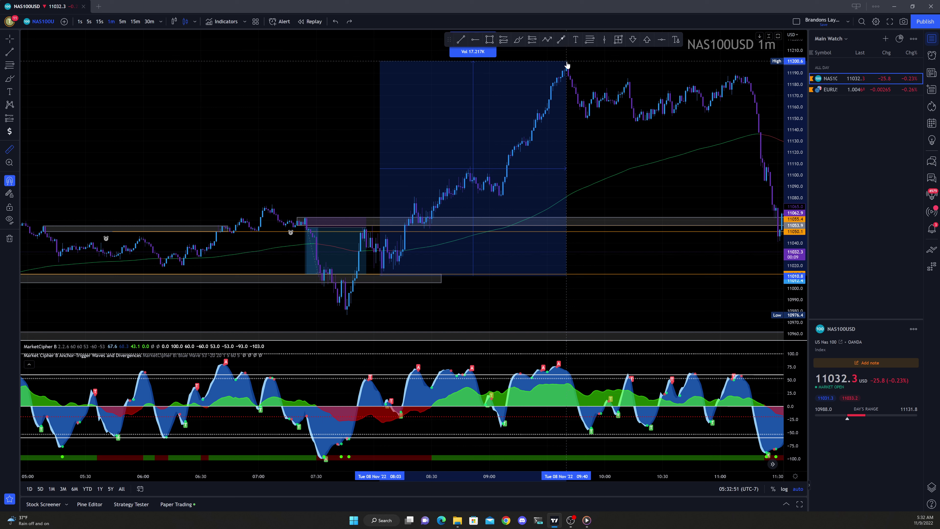
mouse_move(449, 41)
left_mouse_down()
mouse_move(557, 172)
mouse_move(140, 172)
mouse_move(80, 120)
left_mouse_up()
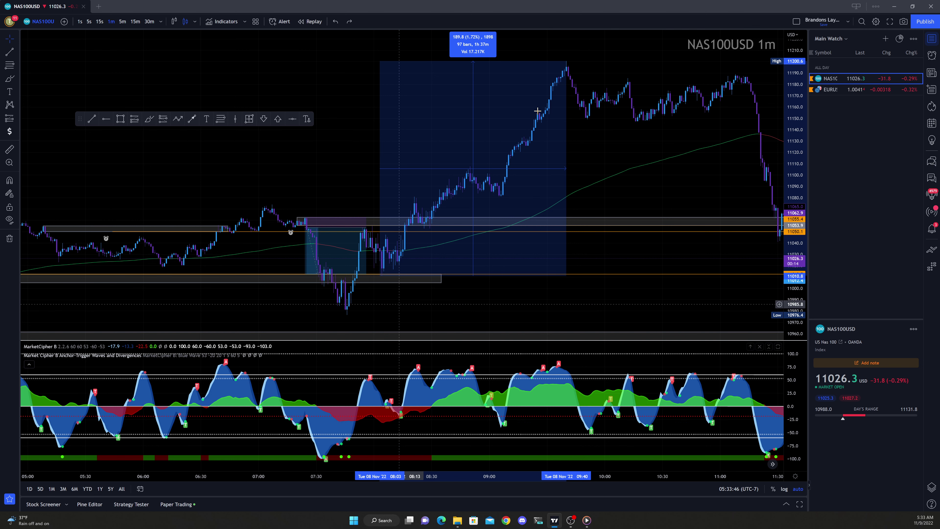
scroll(657, 184, "down", 1)
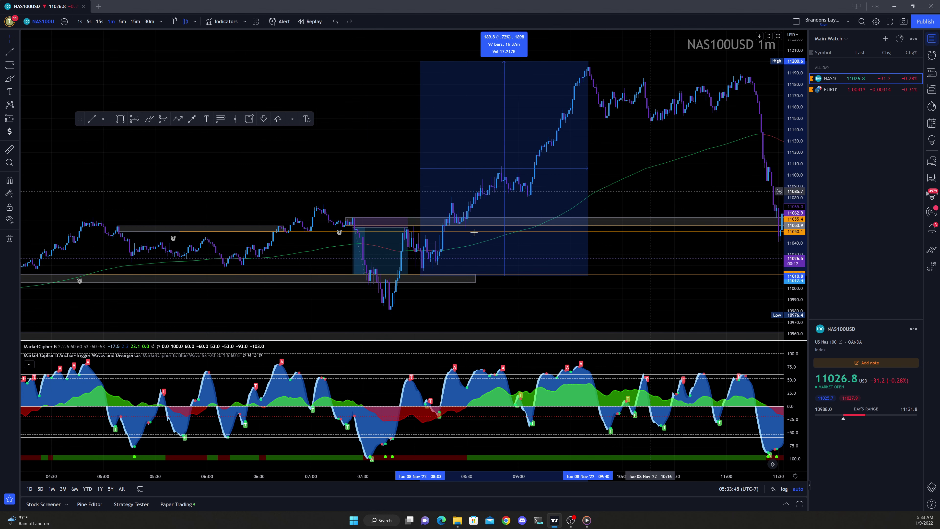
scroll(443, 128, "down", 3)
left_click(445, 129)
scroll(445, 129, "right", 10)
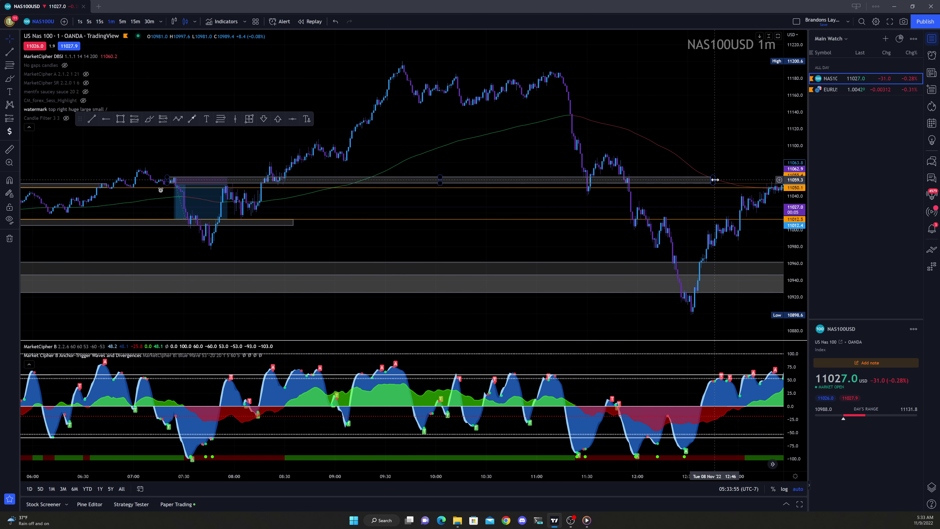
left_click_drag(715, 180, 293, 181)
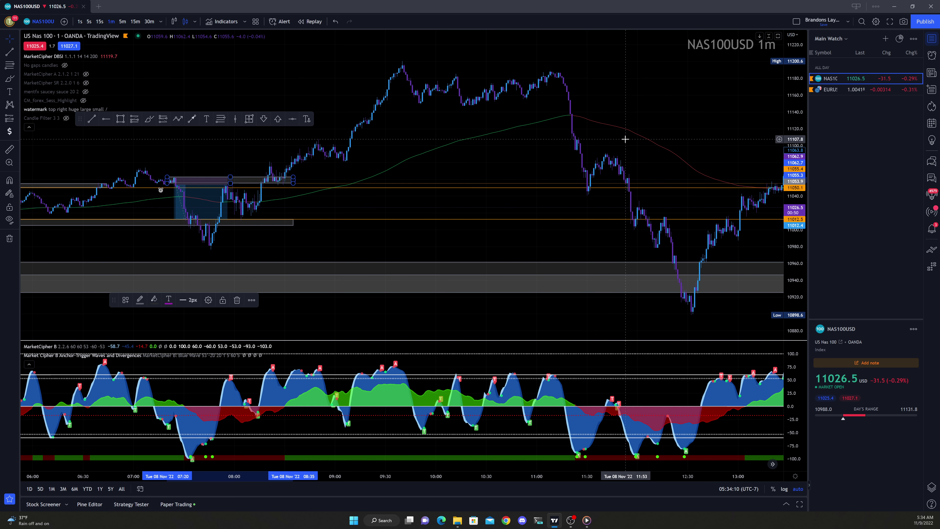
mouse_move(574, 140)
left_mouse_down()
mouse_move(542, 141)
mouse_move(515, 158)
left_mouse_up()
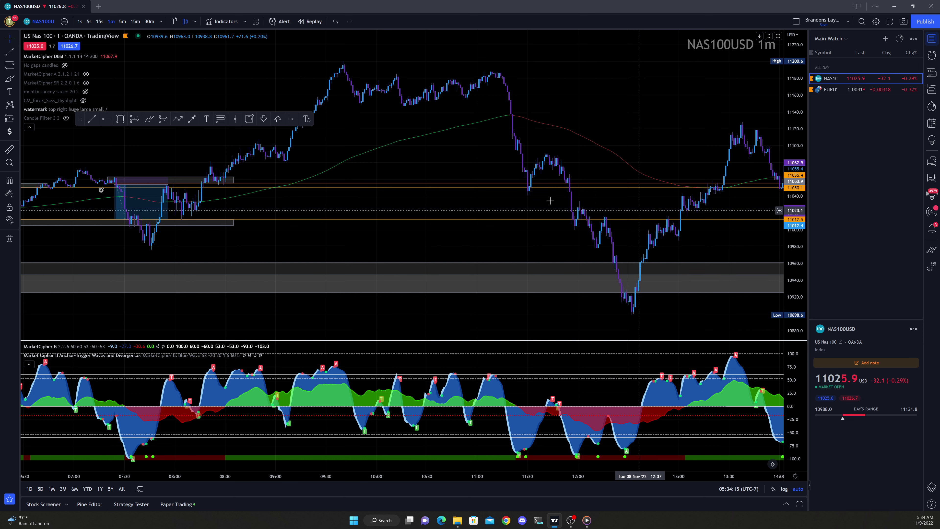
left_click_drag(550, 199, 393, 205)
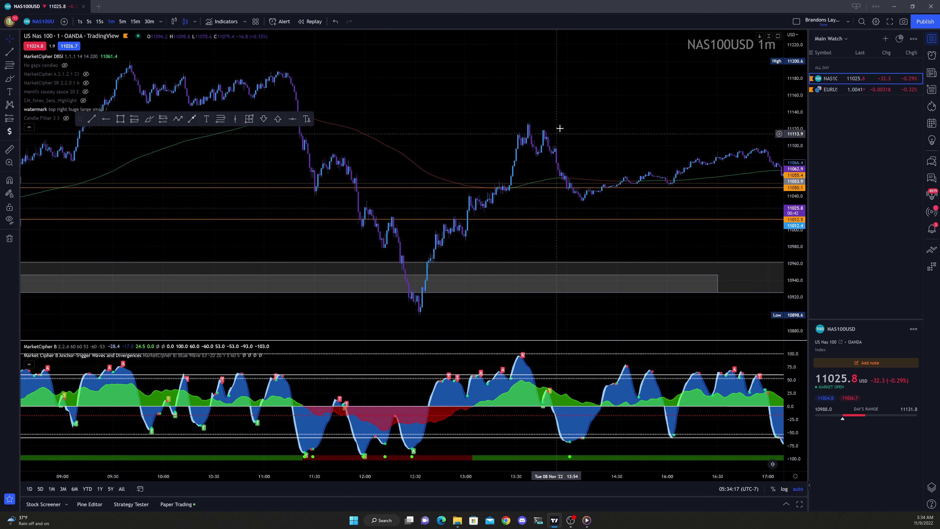
scroll(417, 262, "down", 1)
scroll(418, 261, "down", 1)
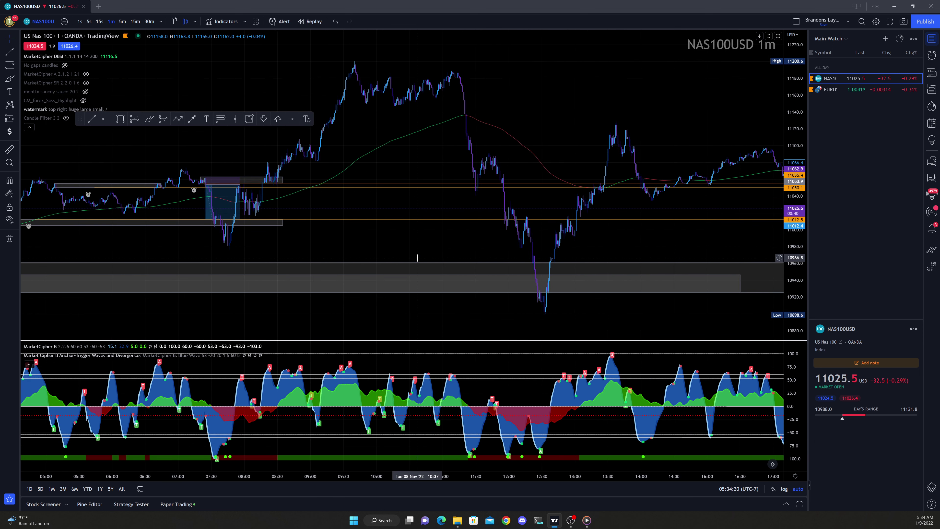
scroll(402, 263, "down", 1)
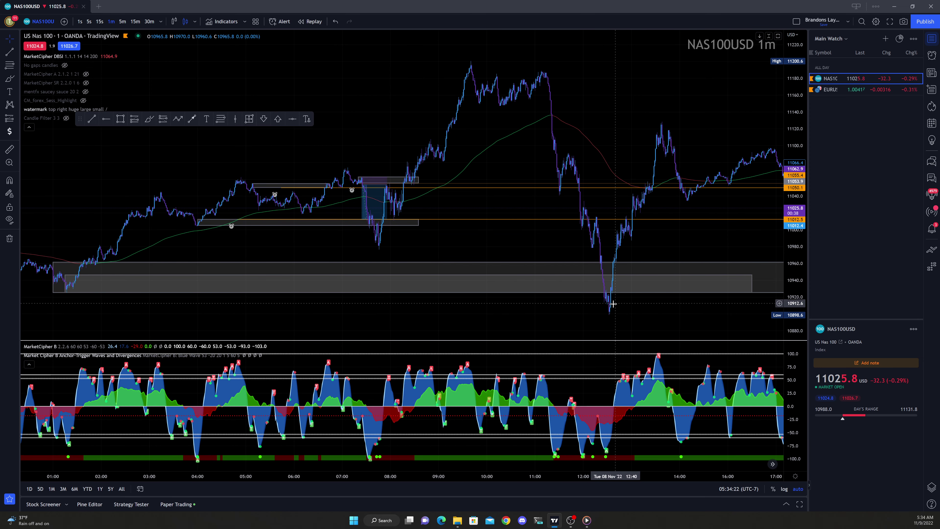
scroll(518, 293, "up", 2)
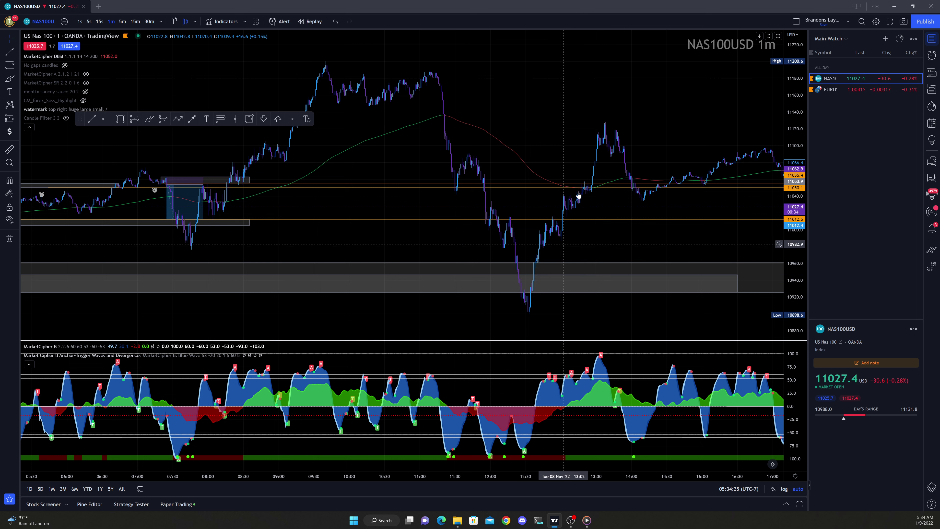
left_click_drag(507, 139, 308, 151)
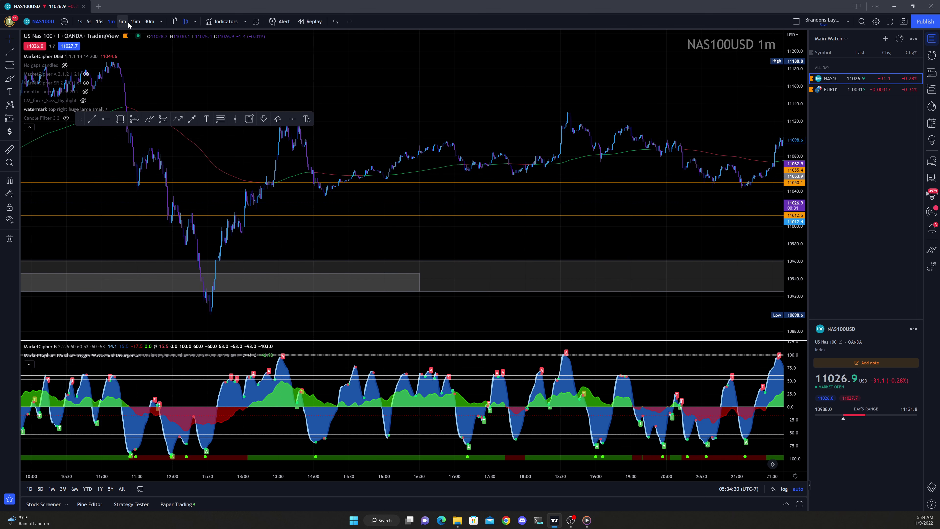
key("alt+r")
scroll(561, 192, "down", 2)
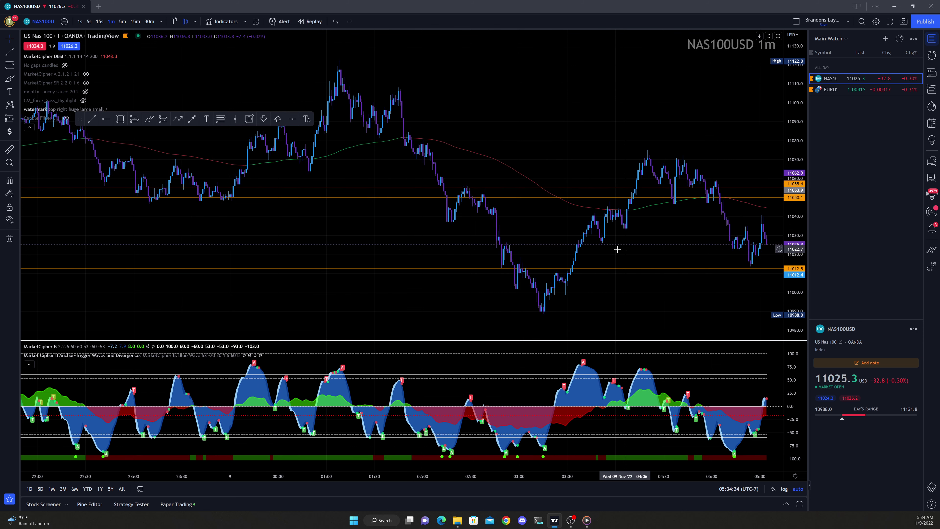
scroll(603, 252, "down", 5)
scroll(600, 253, "down", 3)
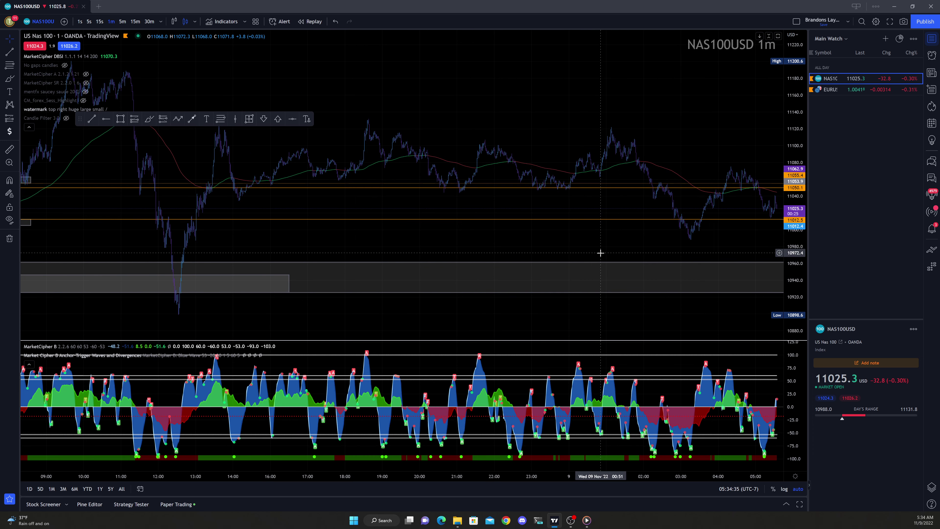
Remove all drawings from the NAS100USD chart
left_click_drag(504, 246, 469, 247)
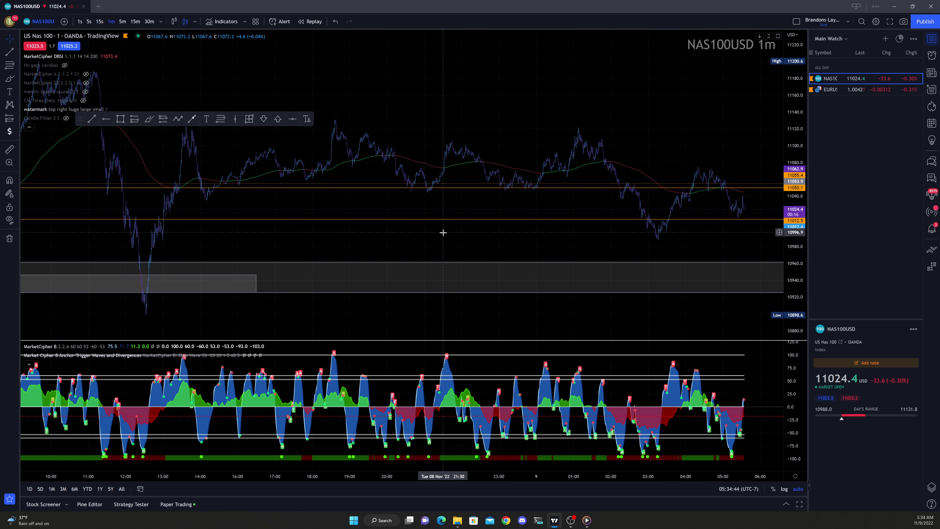
right_click(420, 233)
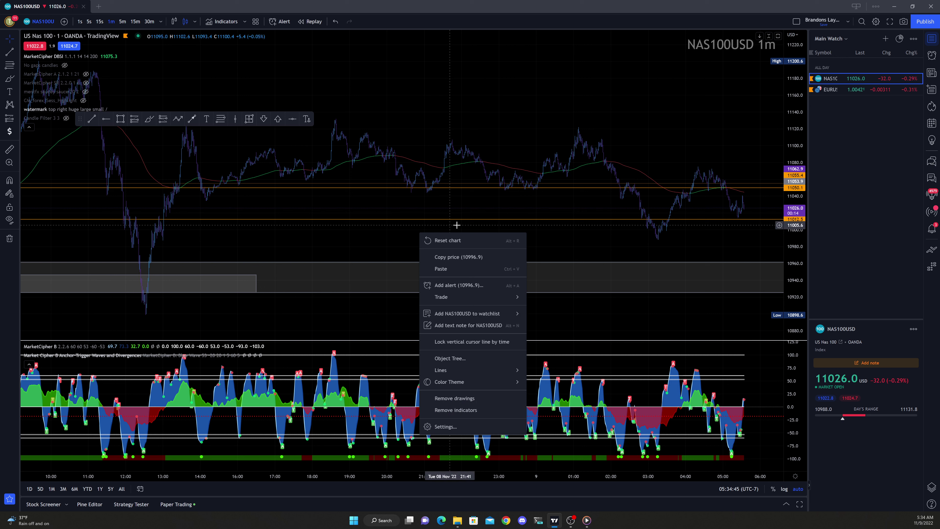
left_click(488, 401)
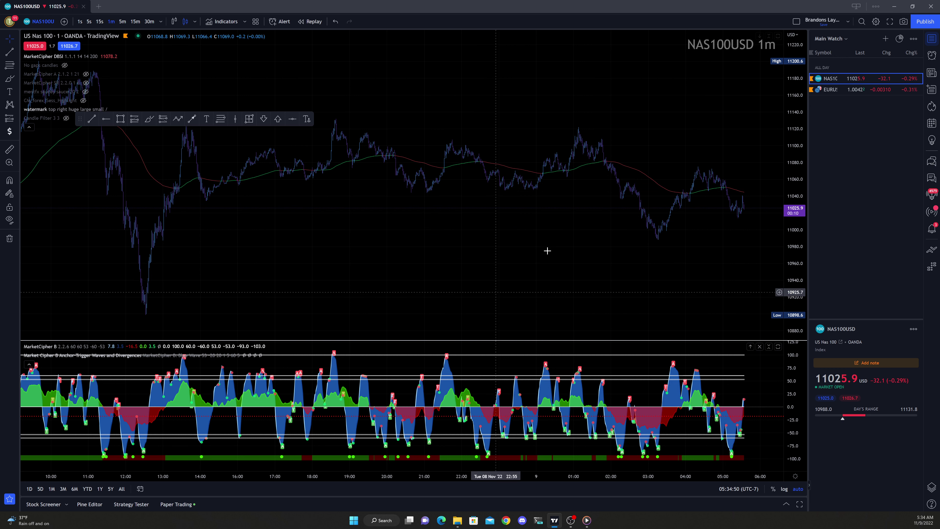
Switch the NAS100USD chart to the 30-minute timeframe
scroll(518, 235, "down", 3)
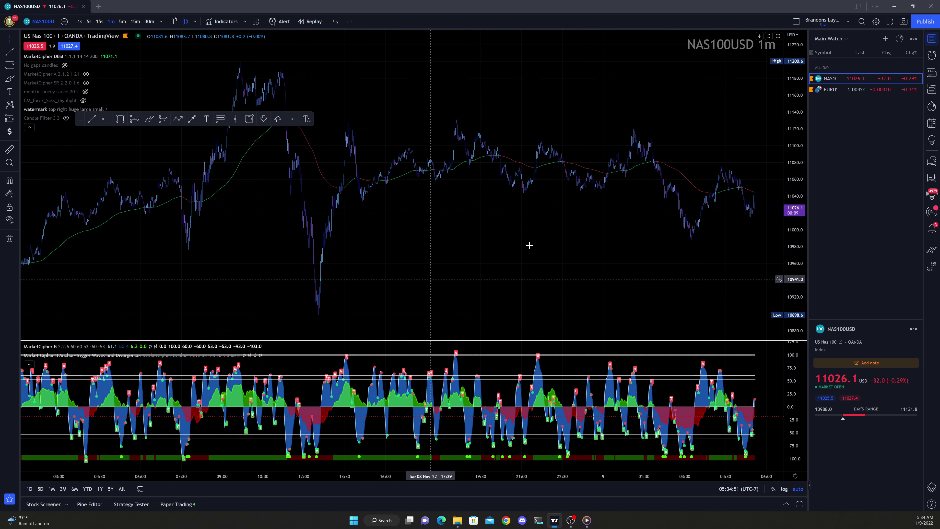
left_click_drag(615, 233, 643, 232)
scroll(643, 232, "up", 4)
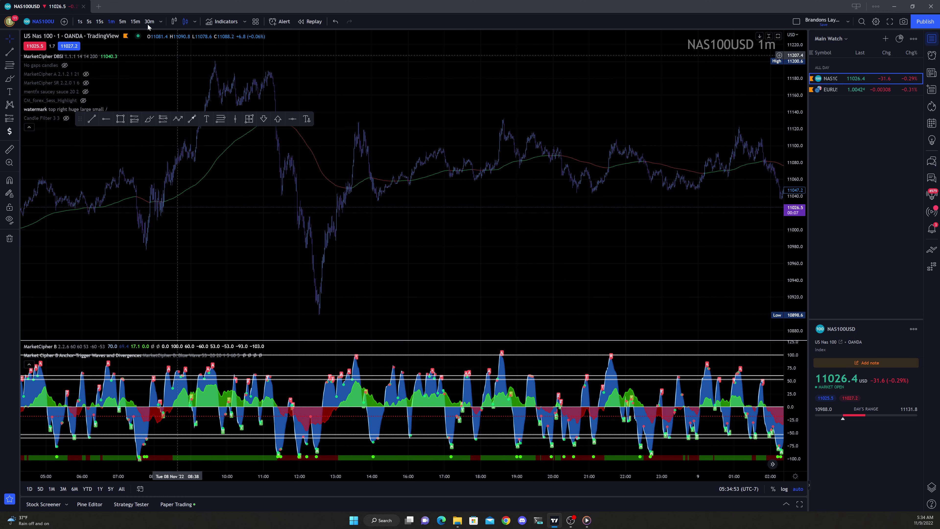
left_click(150, 21)
Flip the chart to the 1-minute interval and back to 30 minutes
scroll(498, 199, "down", 2)
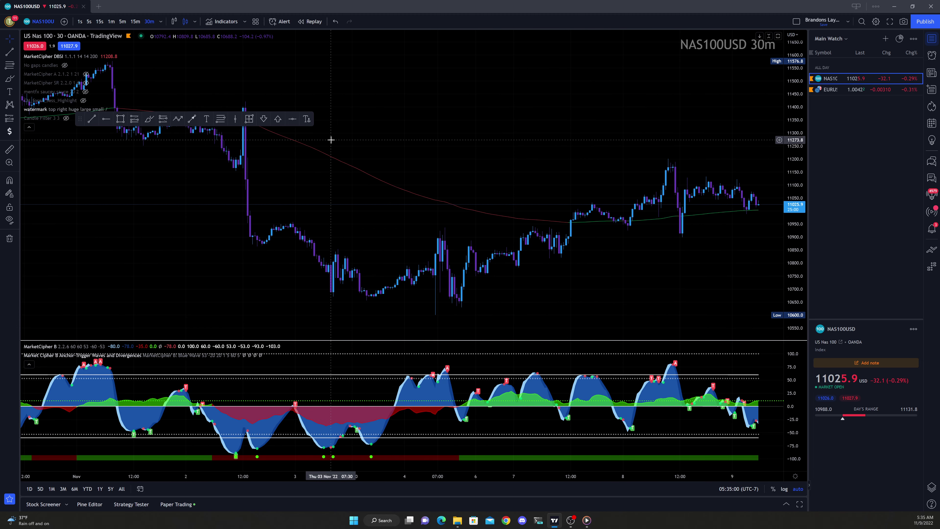
key("1")
key("Return")
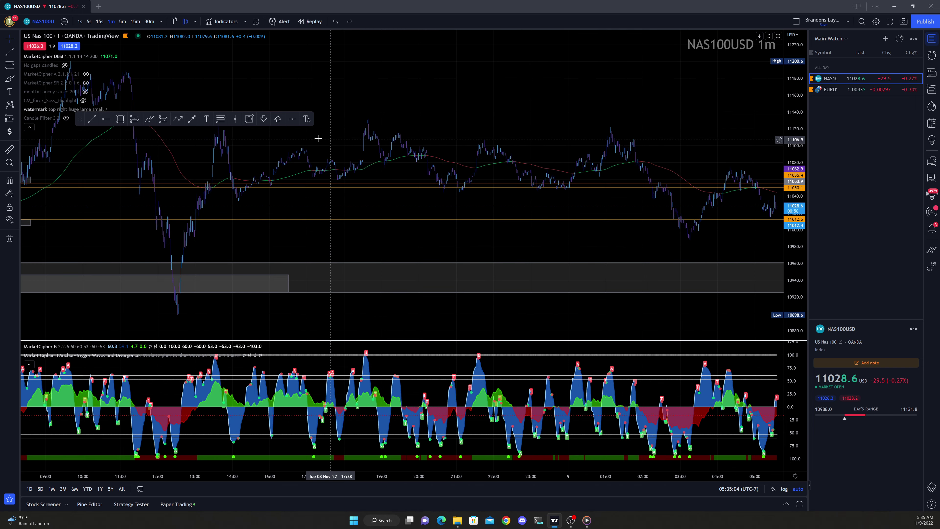
left_click(150, 22)
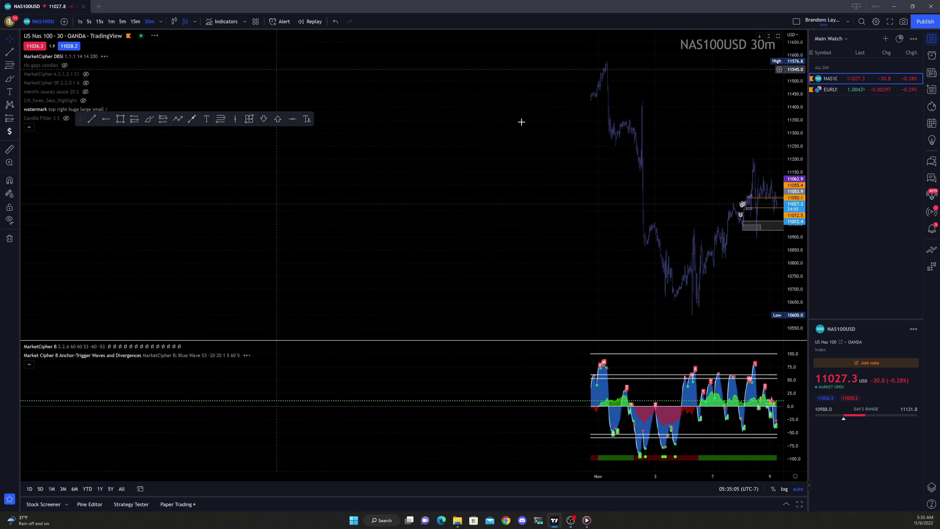
Reframe the 30-minute chart around recent bars and review the price action
scroll(587, 139, "up", 5)
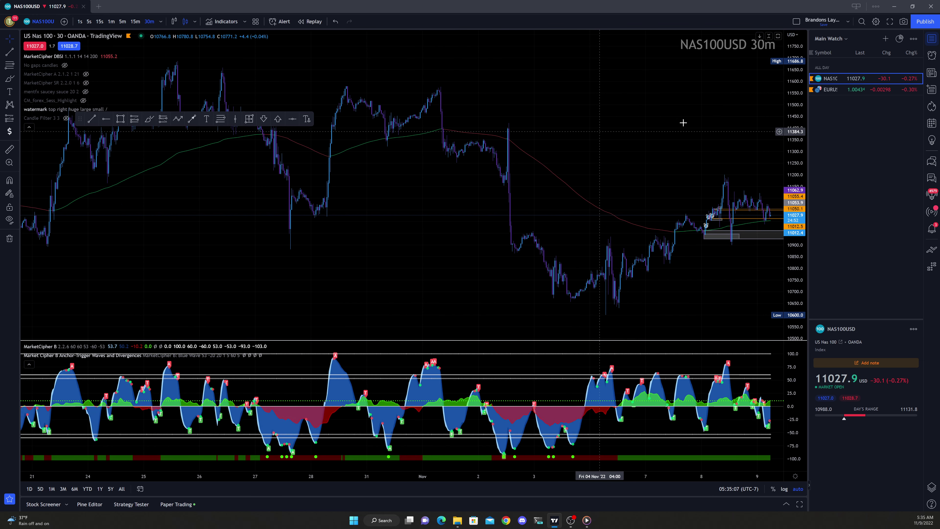
left_click_drag(683, 120, 461, 149)
scroll(463, 142, "up", 2)
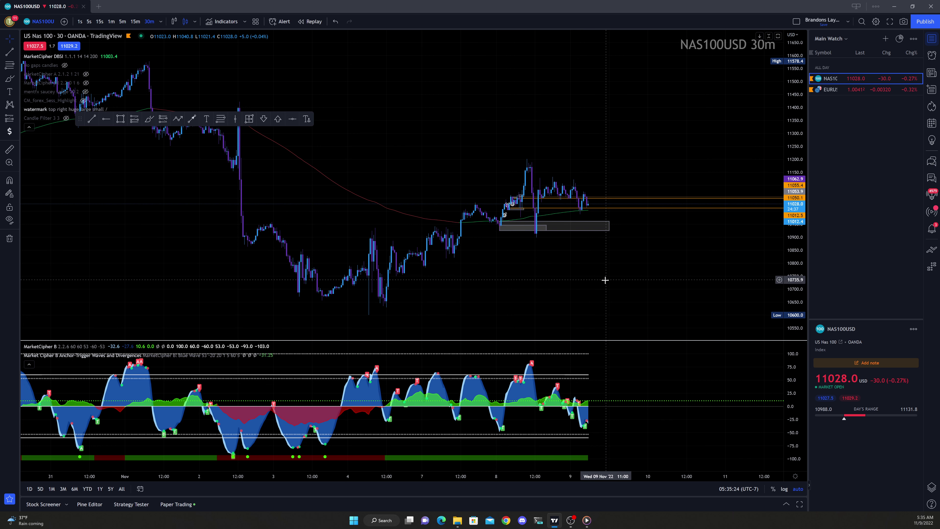
scroll(540, 228, "down", 2)
scroll(540, 228, "down", 2)
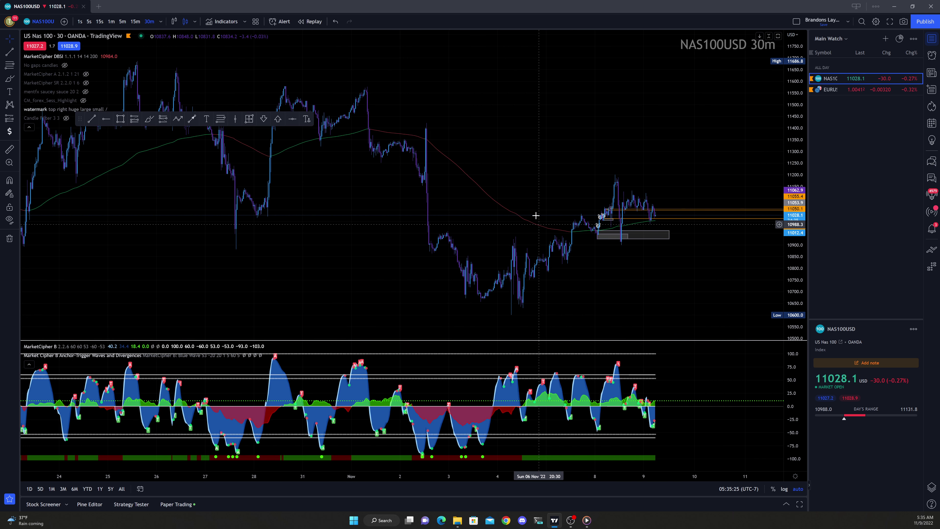
scroll(627, 219, "down", 3)
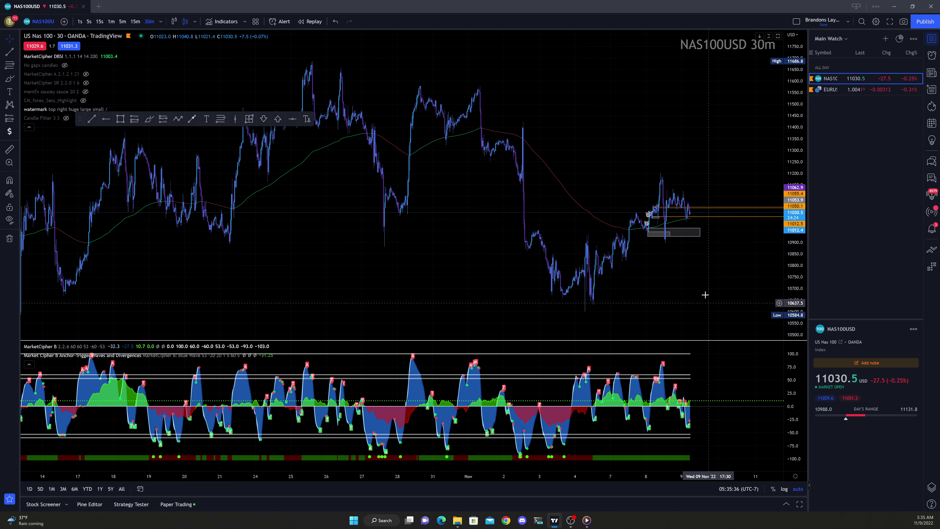
scroll(677, 262, "up", 3)
Switch to EUR/USD, pan to earlier history and stretch the price scale vertically
left_click(836, 90)
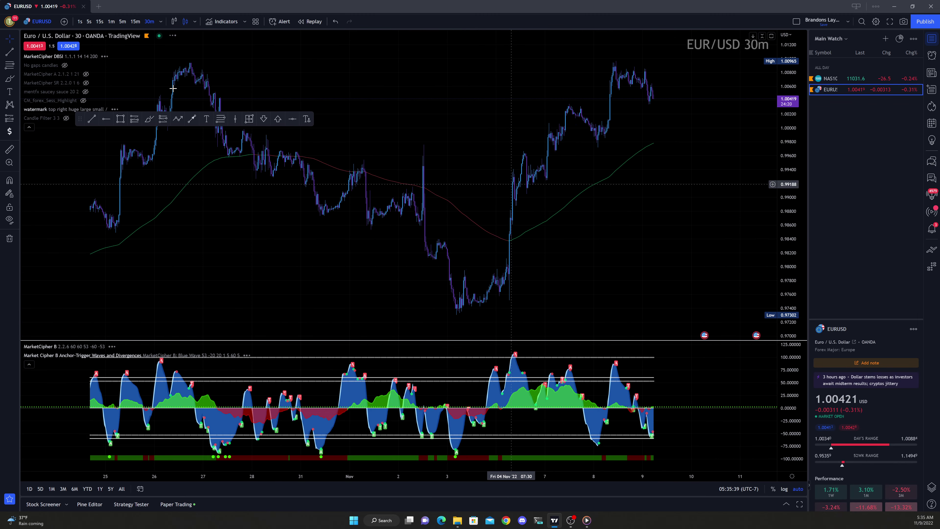
scroll(541, 151, "up", 5)
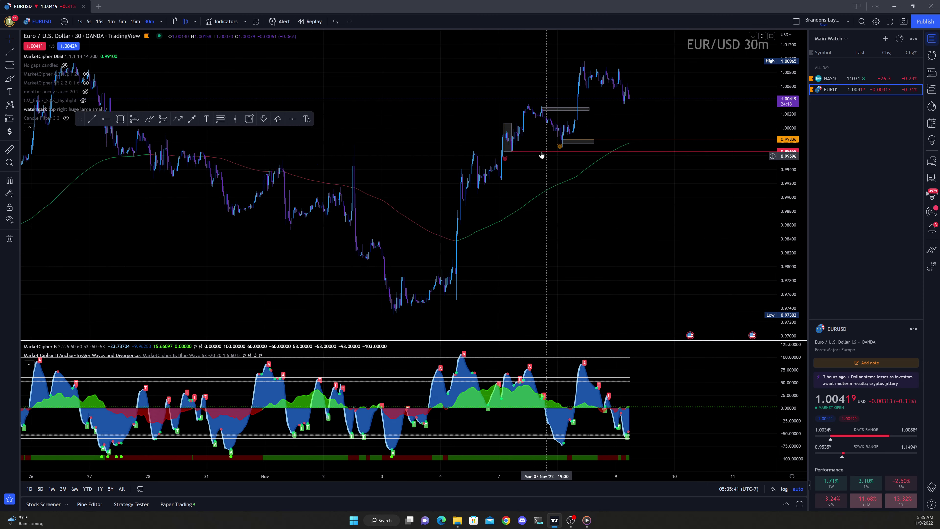
left_click_drag(451, 115, 650, 160)
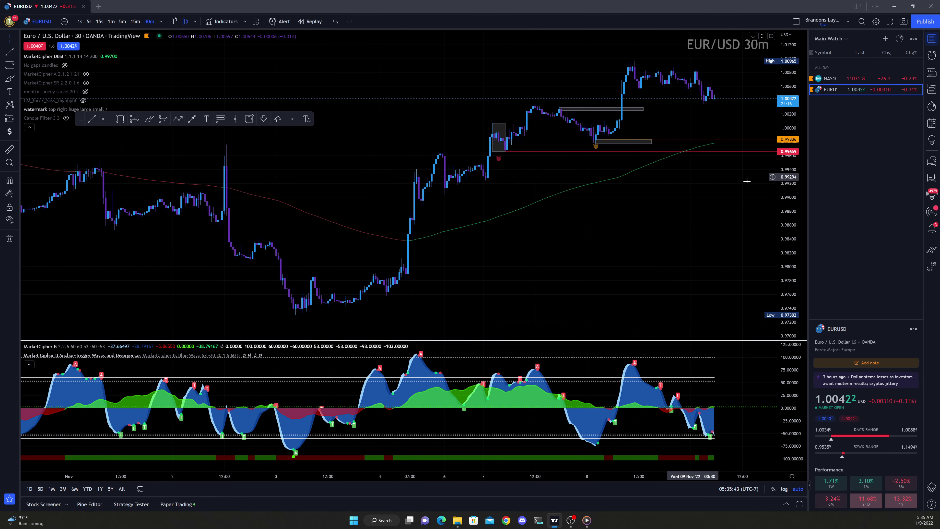
left_click_drag(790, 221, 676, 311)
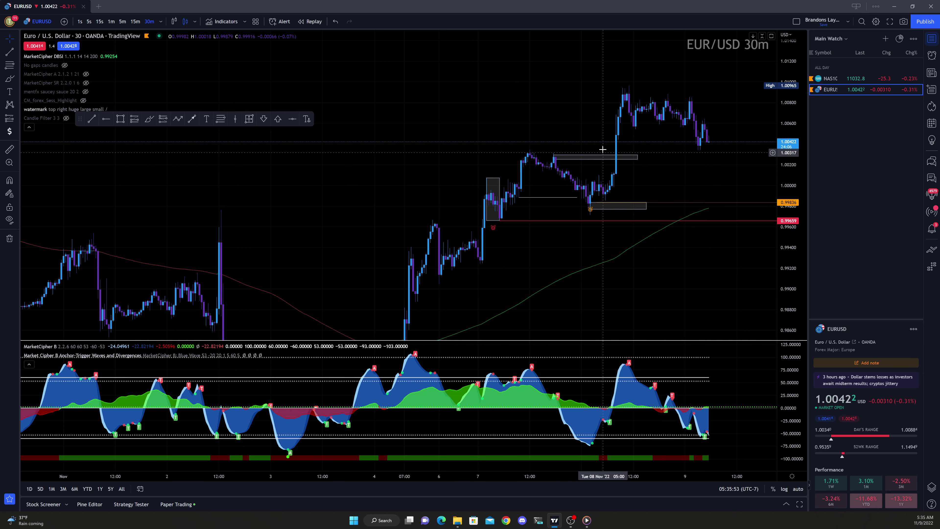
Set the EUR/USD chart to the 1-hour timeframe by typing 60
scroll(613, 189, "up", 1)
scroll(604, 189, "up", 1)
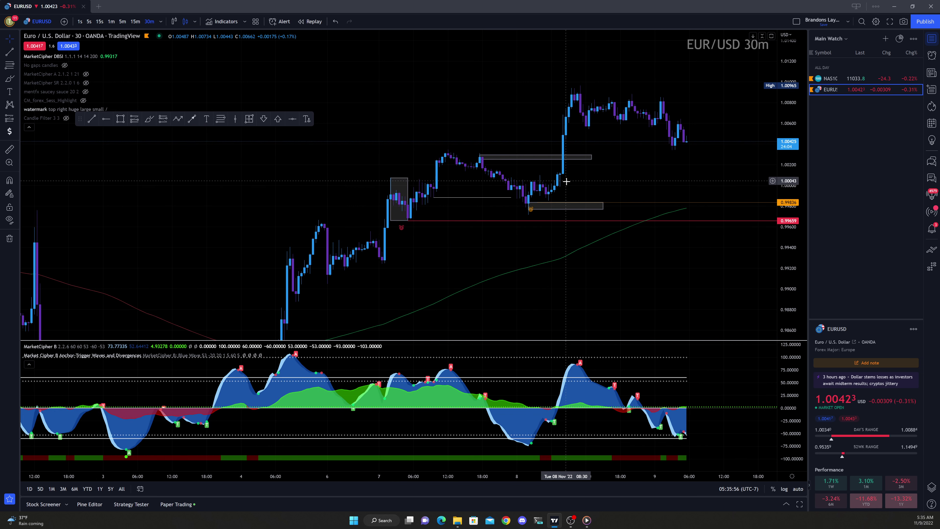
type("60")
key("Return")
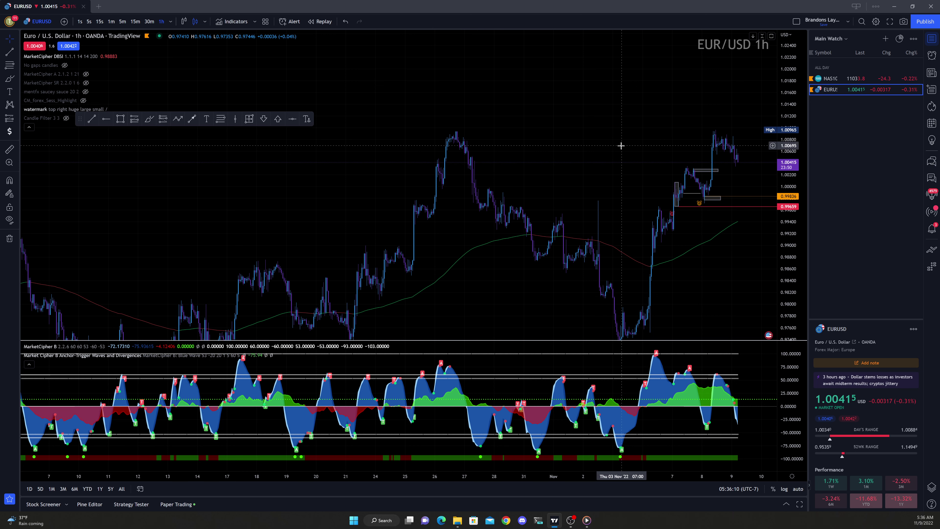
scroll(621, 146, "up", 2)
scroll(621, 146, "up", 2)
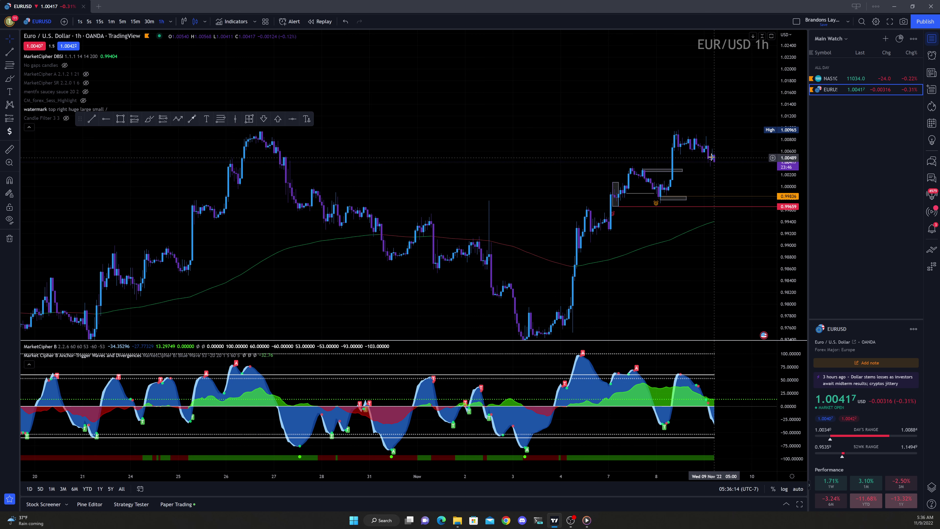
scroll(671, 167, "up", 2)
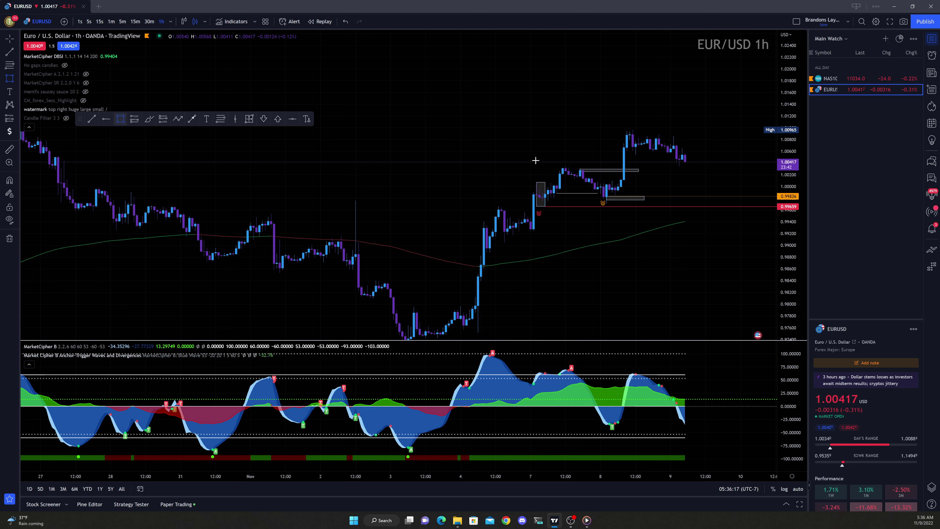
key("Escape")
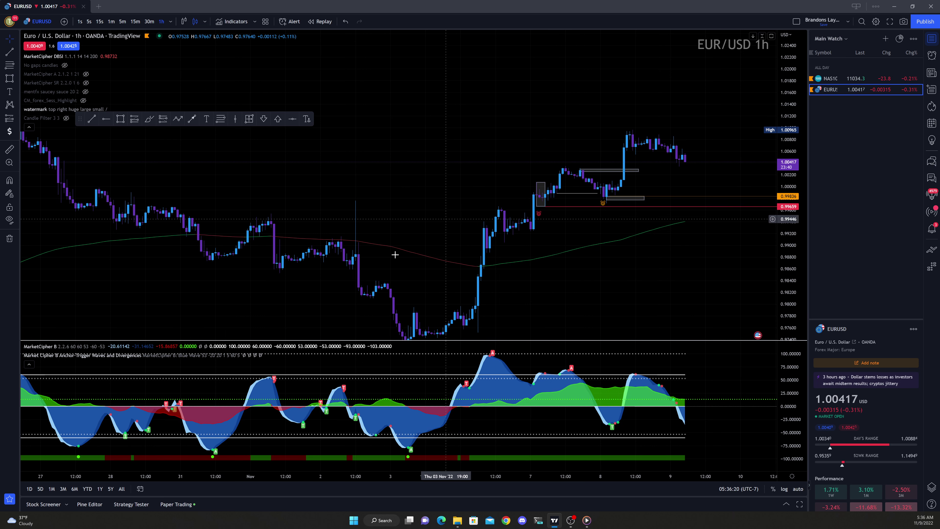